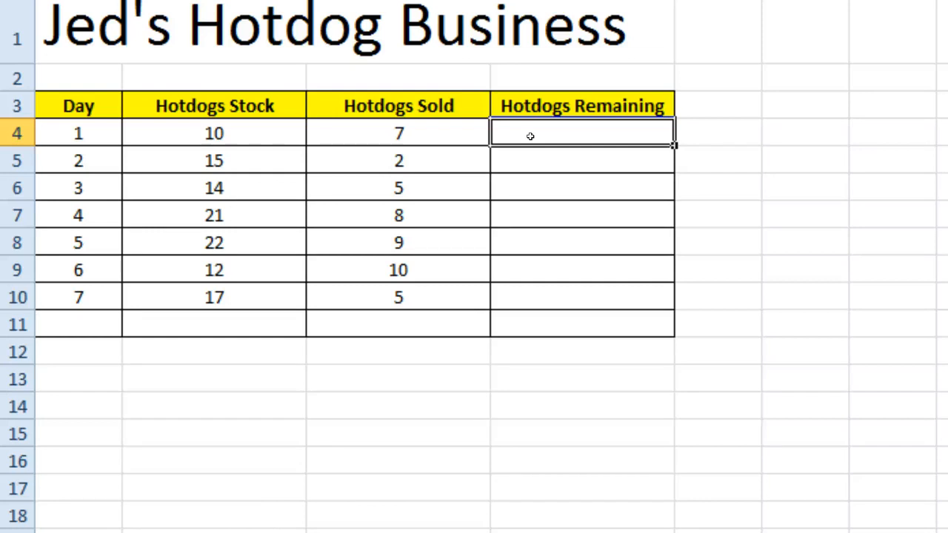
# - Enter the formula =B4-C4 in D4 to calculate the hotdogs remaining for day 1
pyautogui.write('=')
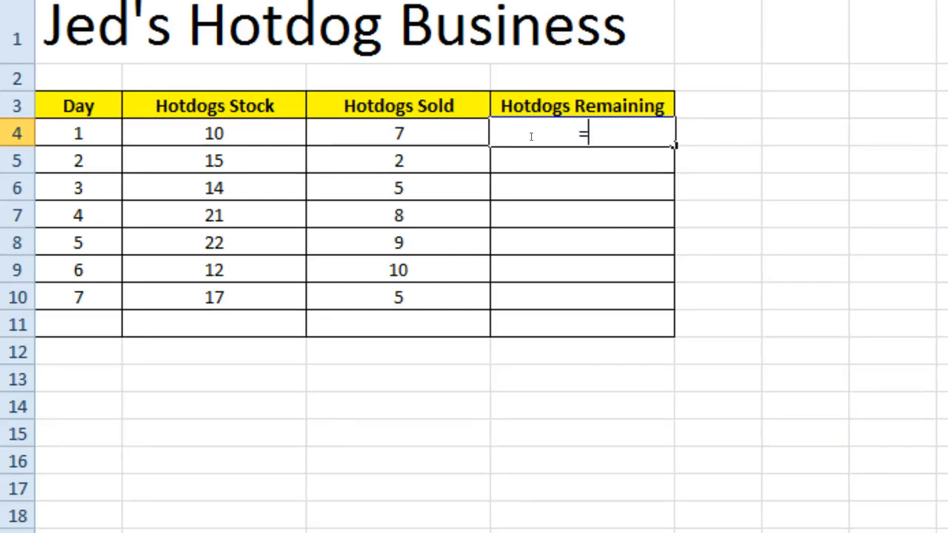
pyautogui.click(233, 131)
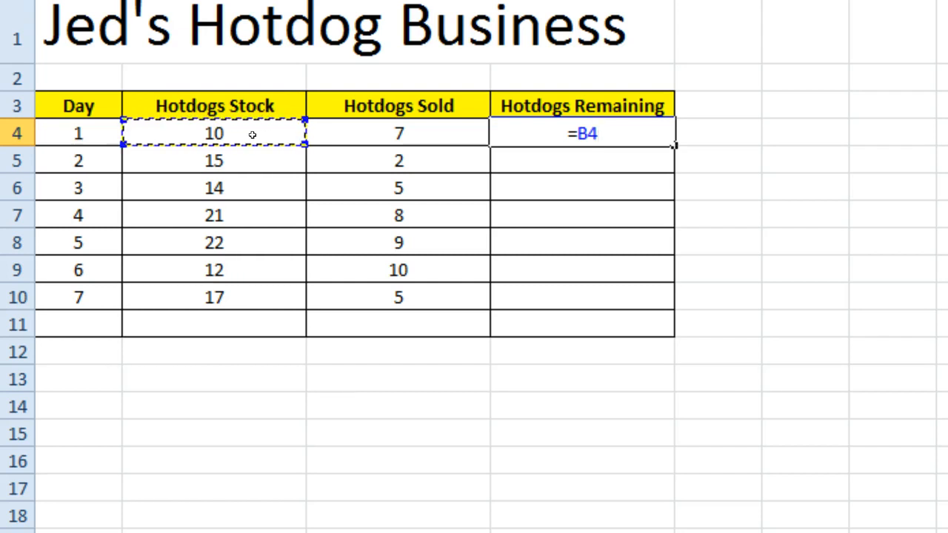
pyautogui.write('-')
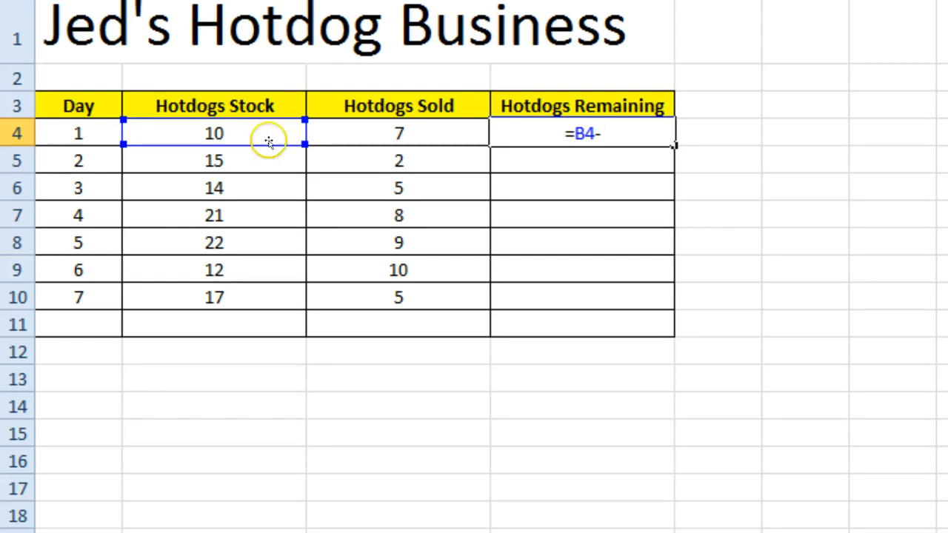
pyautogui.click(454, 136)
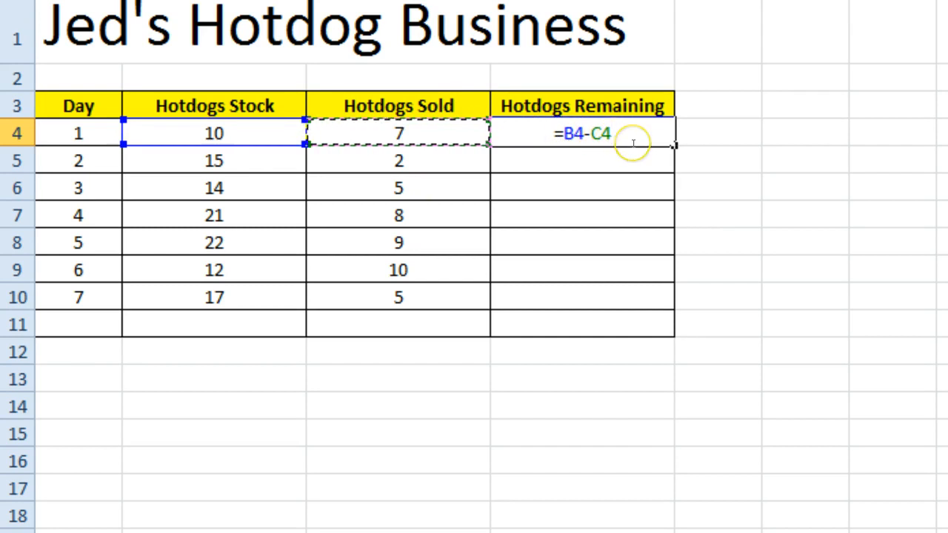
pyautogui.press('Return')
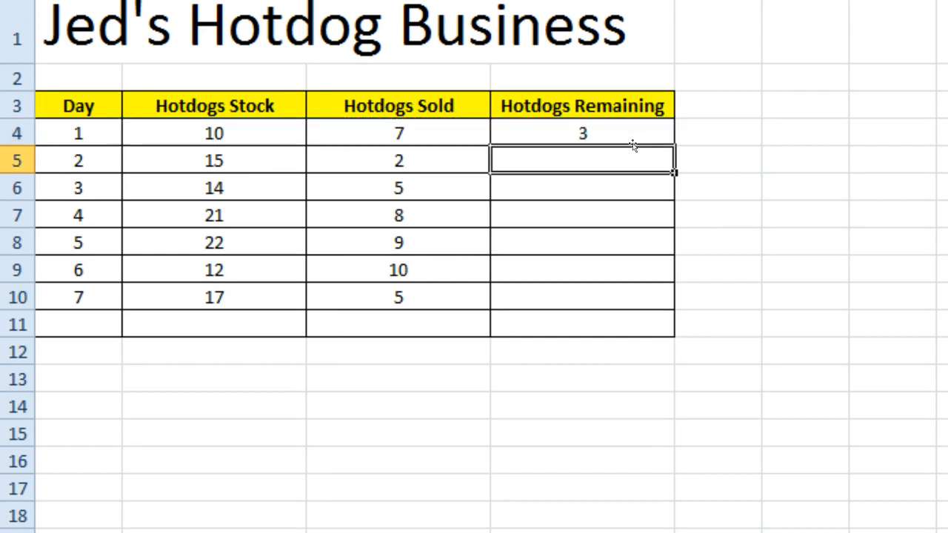
pyautogui.click(831, 112)
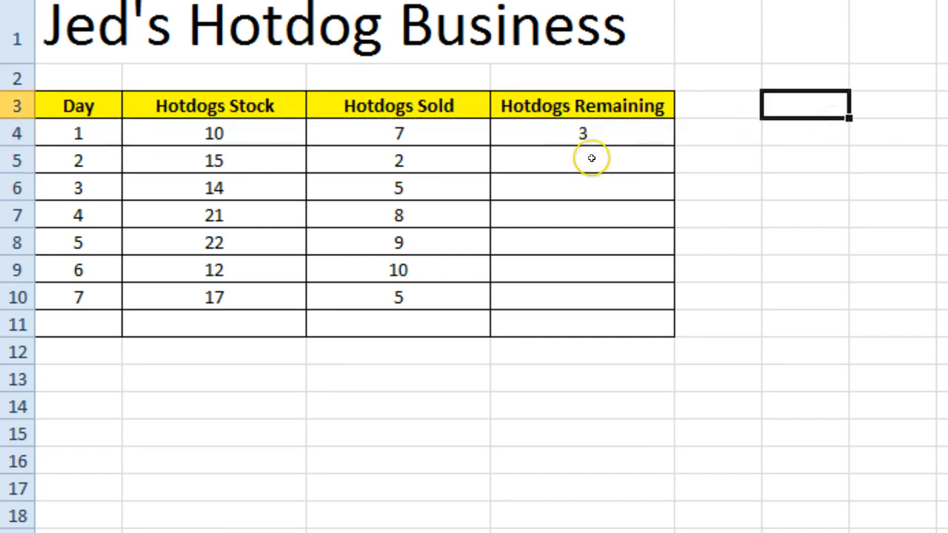
# - Fill the Hotdogs Remaining formula from D4 down through D10
pyautogui.click(591, 131)
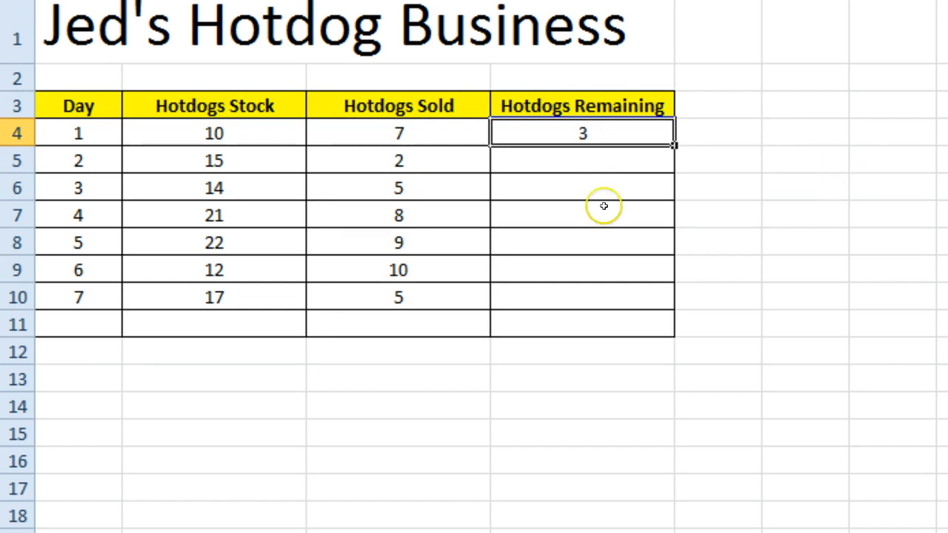
pyautogui.moveTo(596, 150); pyautogui.dragTo(596, 291)
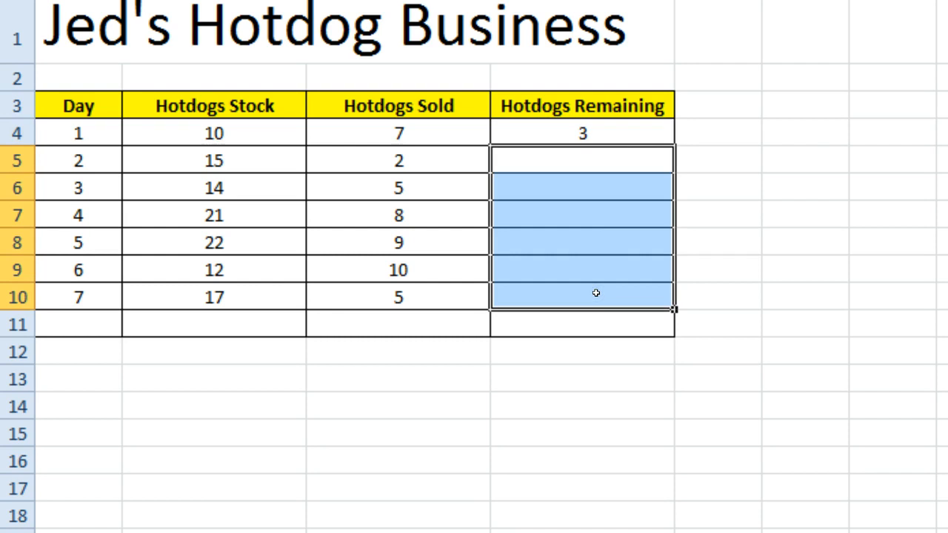
pyautogui.click(585, 133)
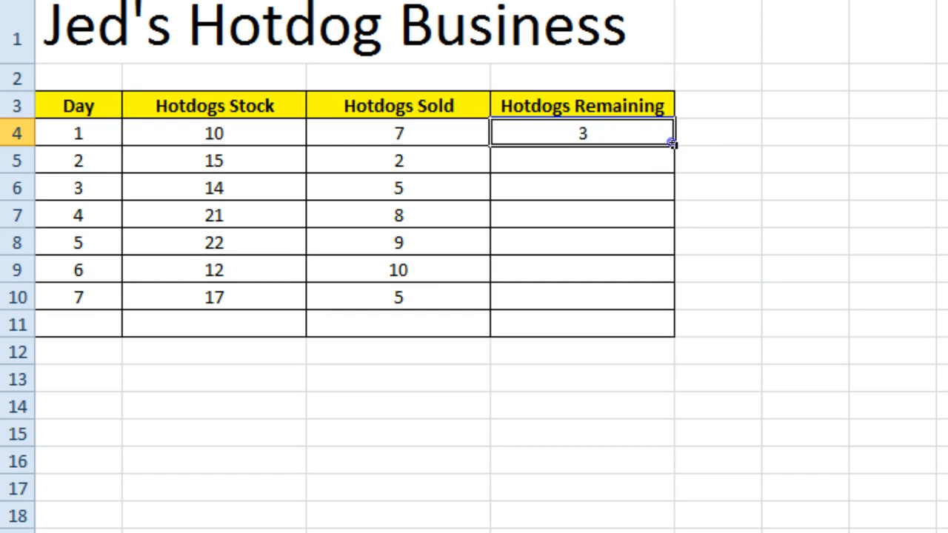
pyautogui.moveTo(672, 143); pyautogui.dragTo(657, 313)
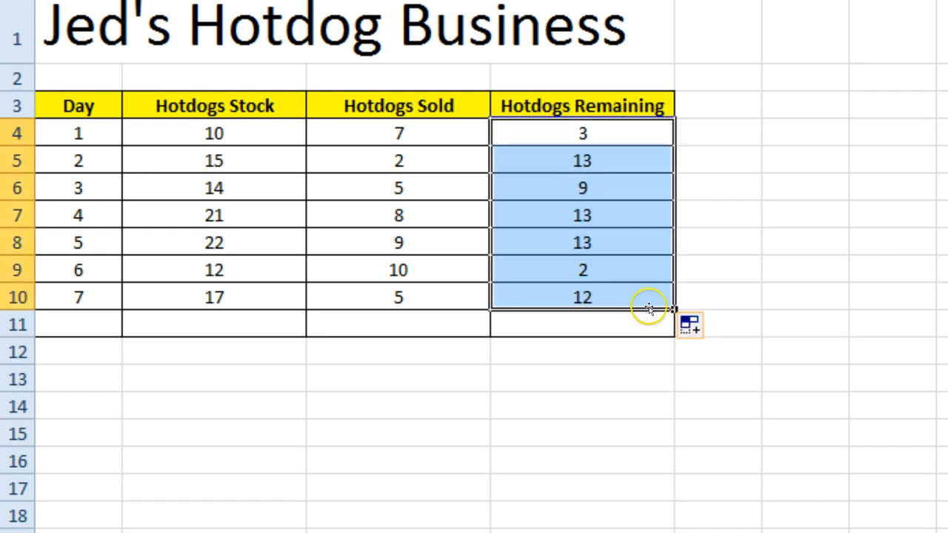
# - Inspect the copied Hotdogs Remaining formulas in D10, D9 and D8 without changing them
pyautogui.doubleClick(583, 296)
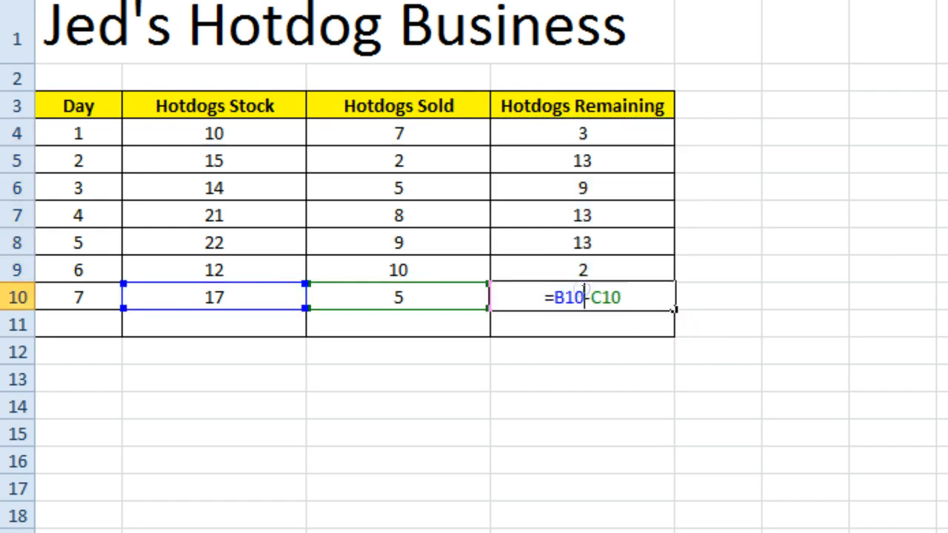
pyautogui.press('Escape')
pyautogui.doubleClick(583, 268)
pyautogui.press('Escape')
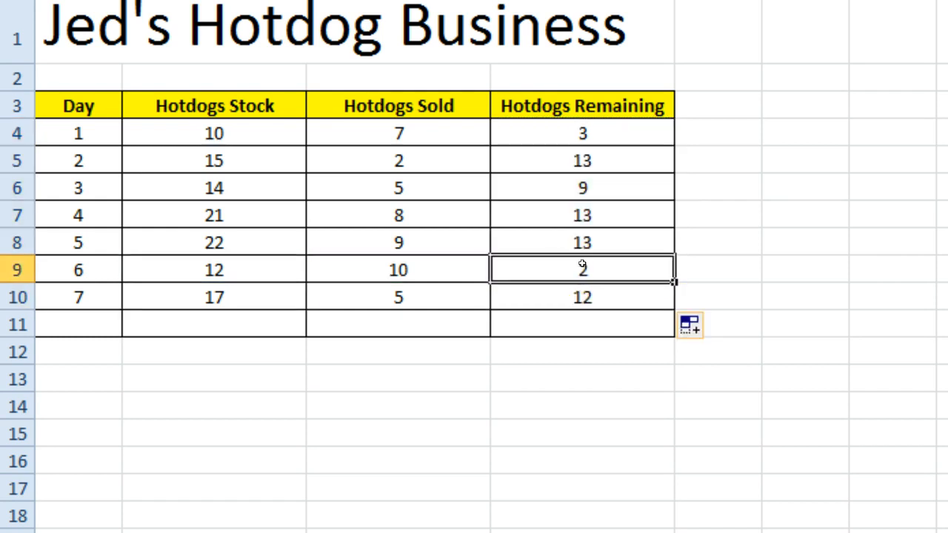
pyautogui.click(582, 241)
pyautogui.doubleClick(583, 241)
pyautogui.press('Escape')
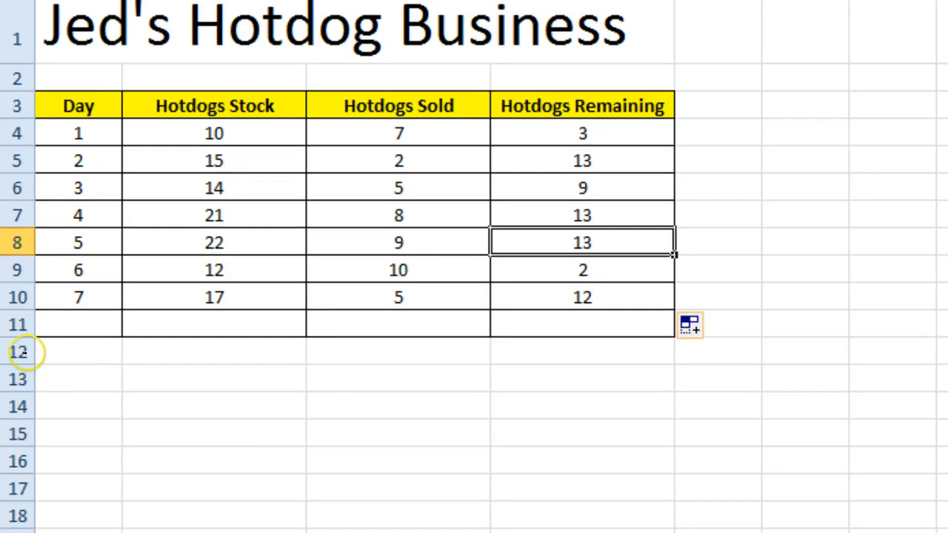
pyautogui.click(198, 433)
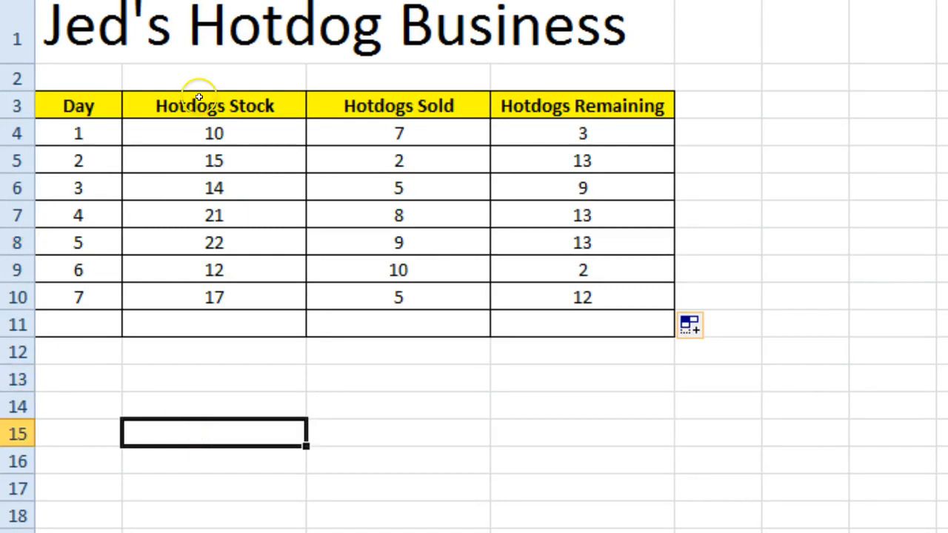
# - Label the row below day 7 "Total" in cell A11
pyautogui.moveTo(186, 131); pyautogui.dragTo(188, 279)
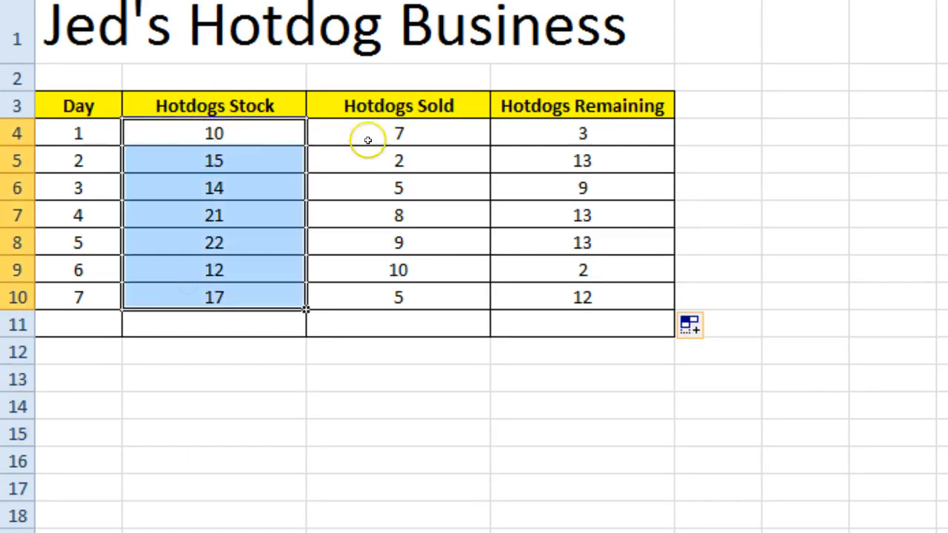
pyautogui.moveTo(364, 137); pyautogui.dragTo(349, 303)
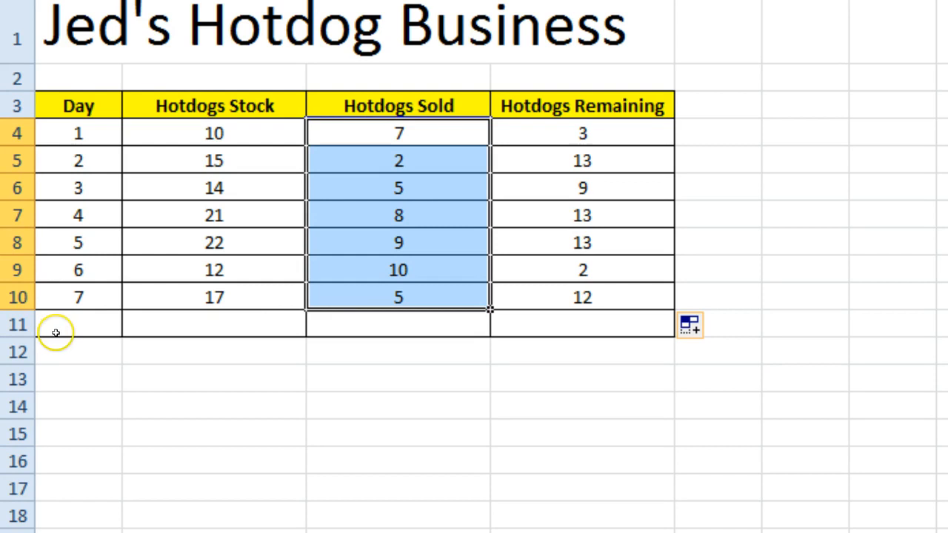
pyautogui.click(80, 326)
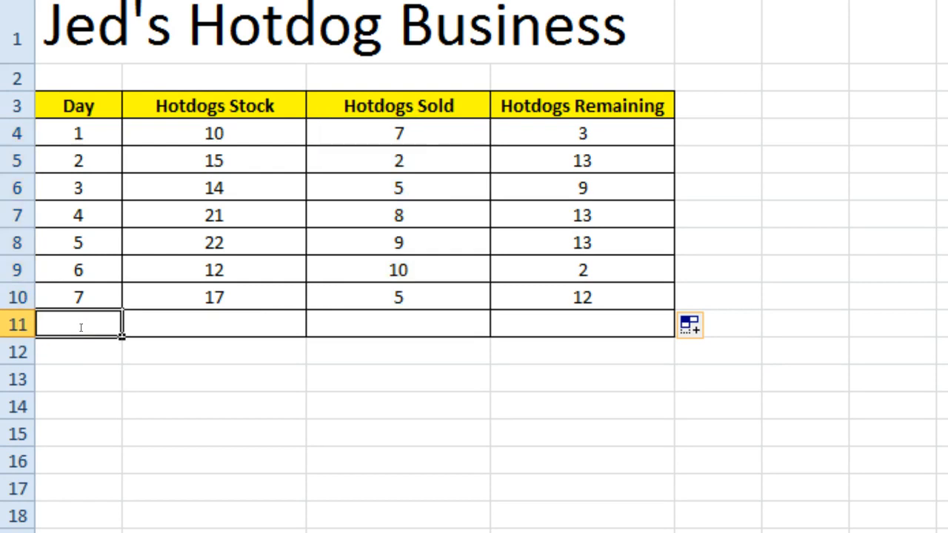
pyautogui.write('Tot')
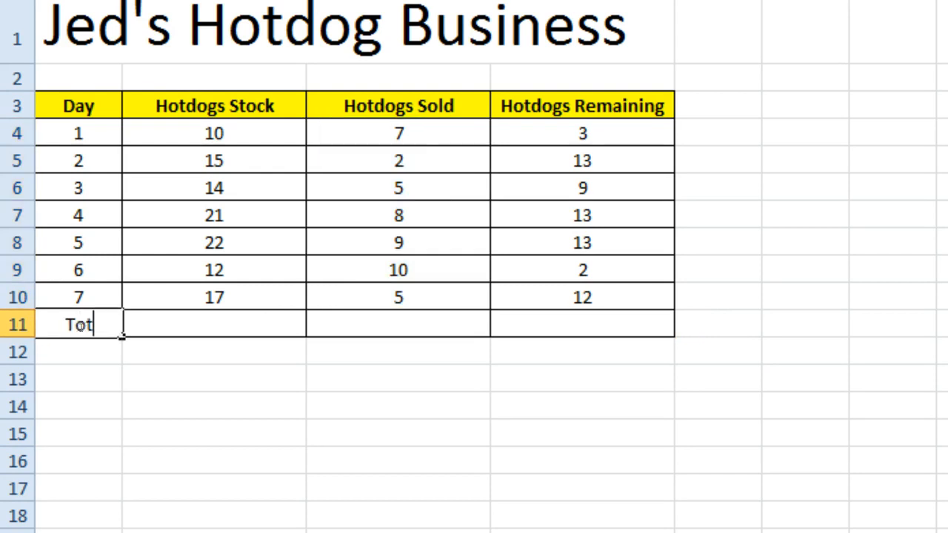
pyautogui.write('aa')
pyautogui.press('BackSpace')
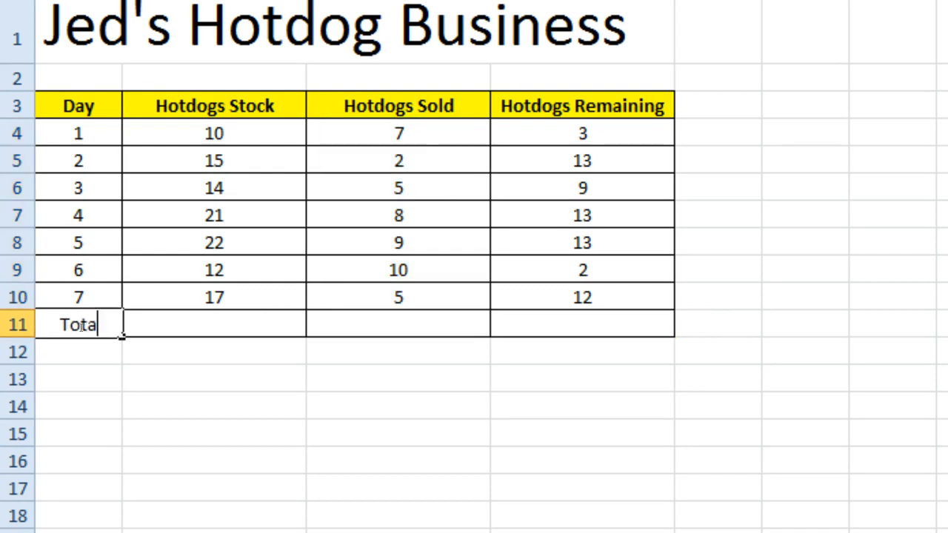
pyautogui.write('l')
pyautogui.press('Tab')
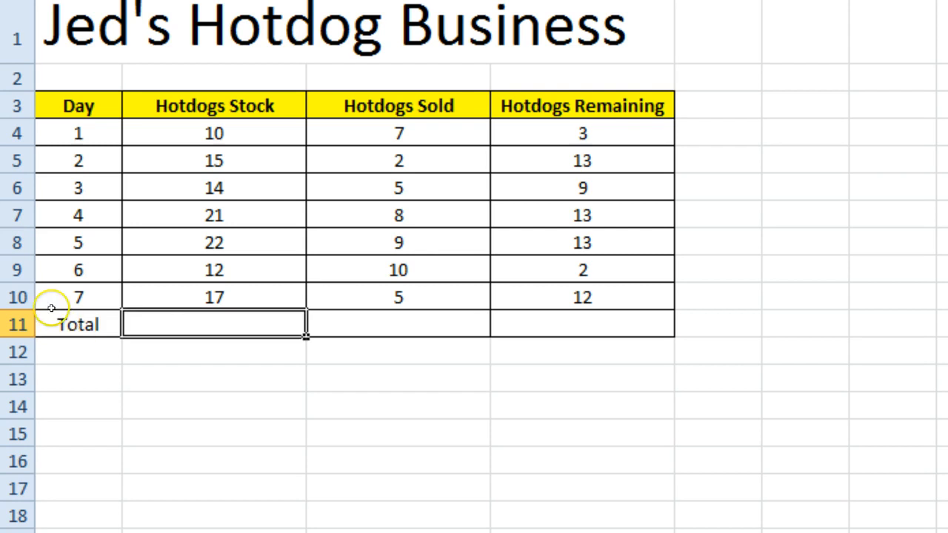
# - Format the Total row A11:D11 with bold, red text
pyautogui.moveTo(51, 322)
pyautogui.mouseDown()
pyautogui.moveTo(138, 318)
pyautogui.moveTo(524, 341)
pyautogui.mouseUp()
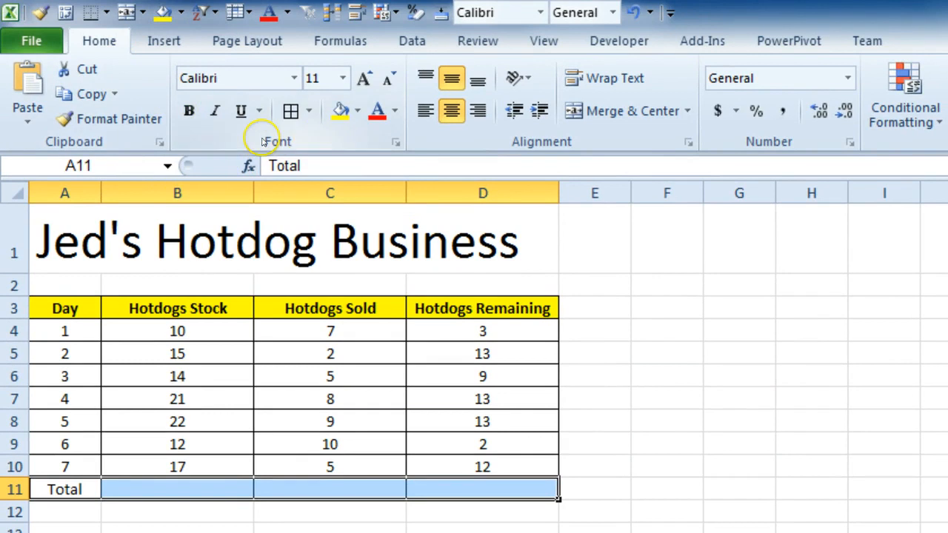
pyautogui.click(189, 112)
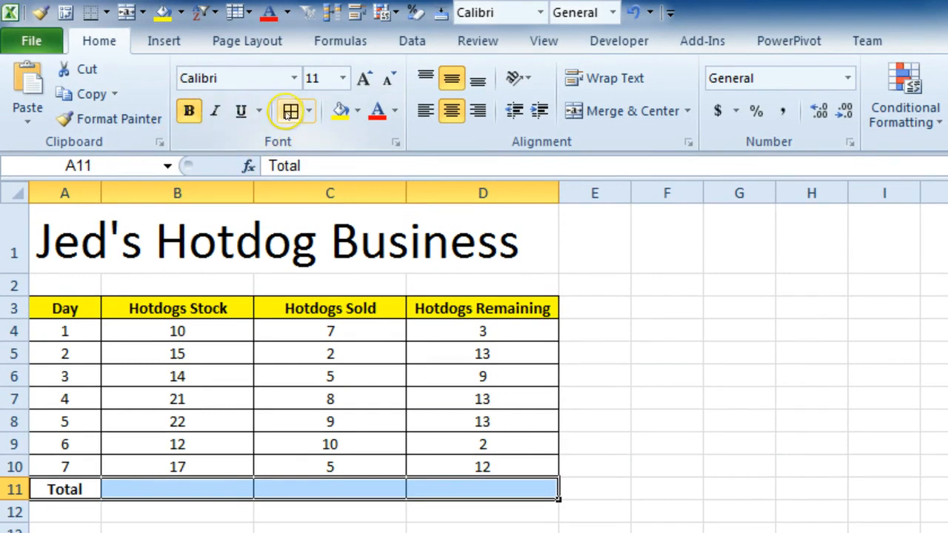
pyautogui.click(378, 111)
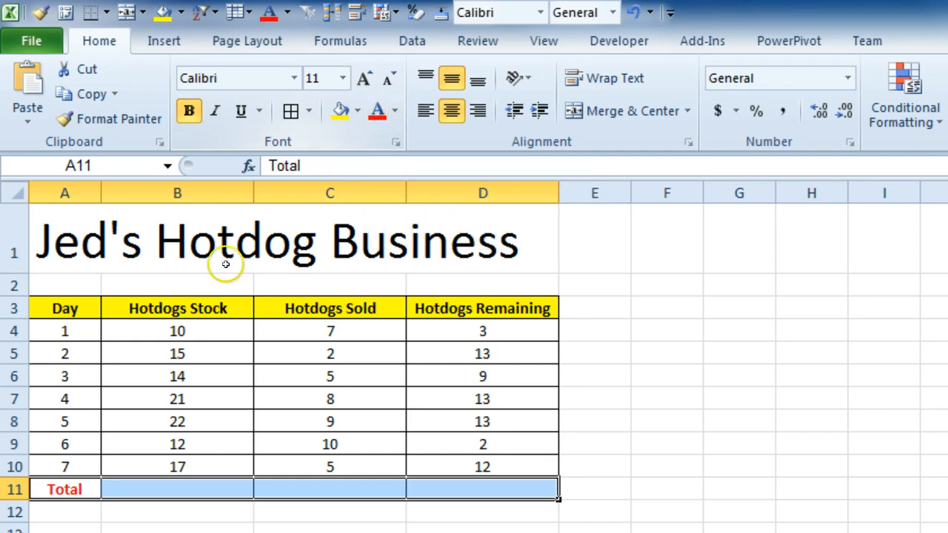
# - Apply a Bottom Double Border to the day 7 row, A10:D10, to separate it from the totals
pyautogui.moveTo(64, 464); pyautogui.dragTo(448, 457)
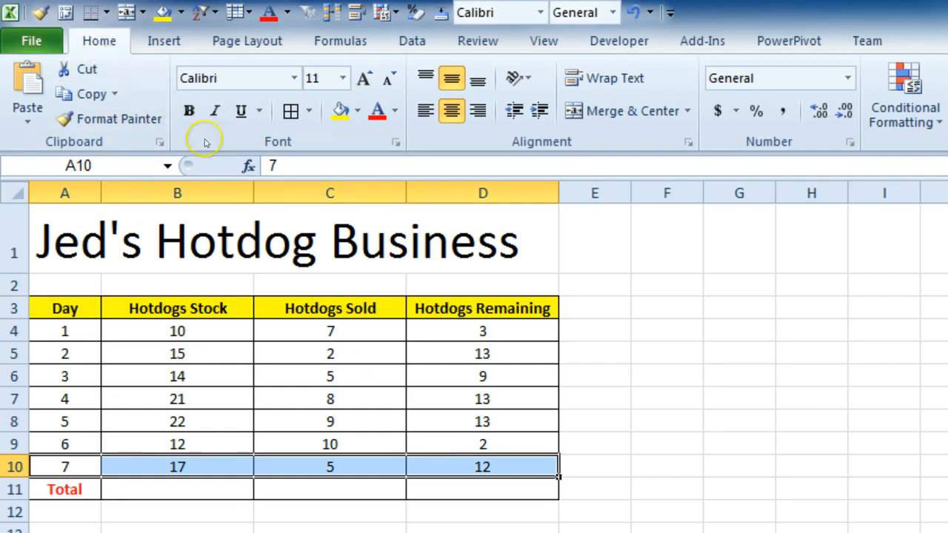
pyautogui.click(309, 111)
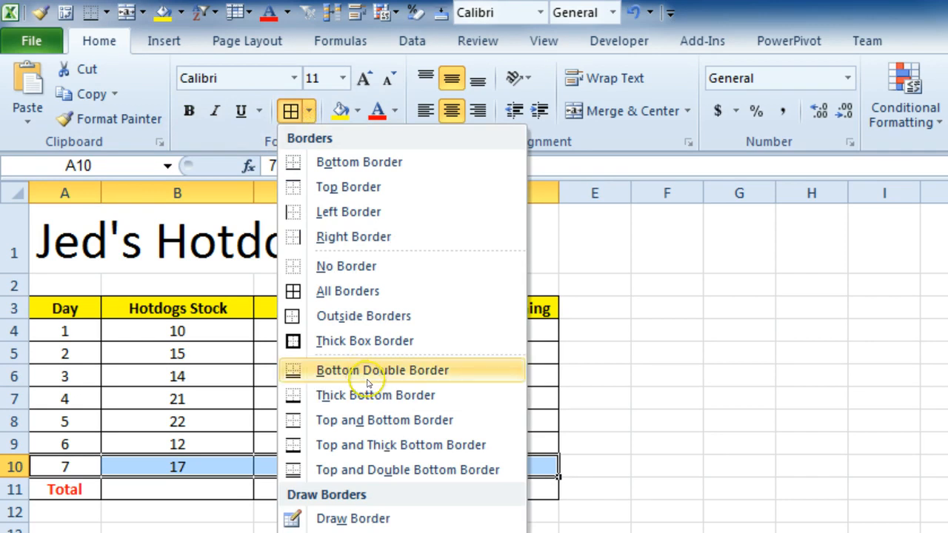
pyautogui.click(406, 368)
pyautogui.click(865, 423)
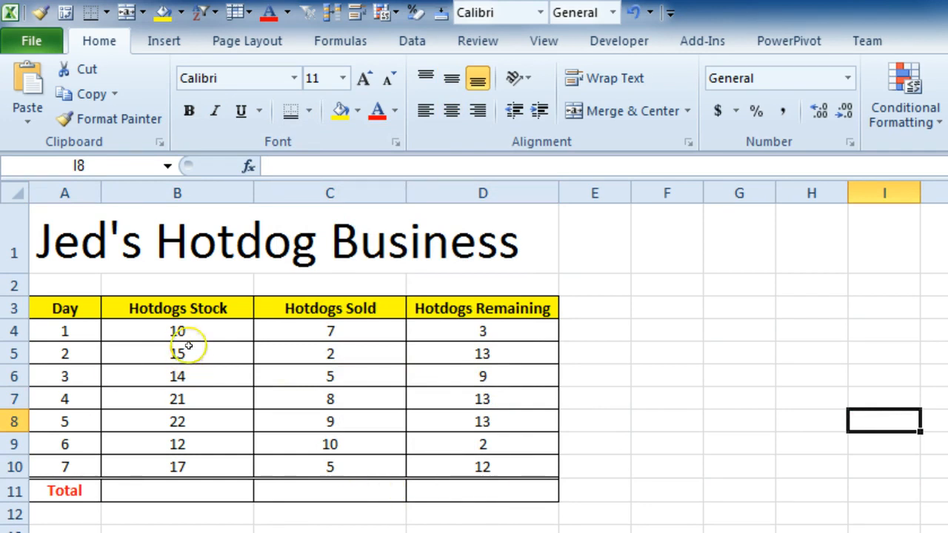
# - AutoSum the Hotdogs Stock, Sold and Remaining columns over B4:D11 to fill the Total row
pyautogui.moveTo(188, 328); pyautogui.dragTo(194, 462)
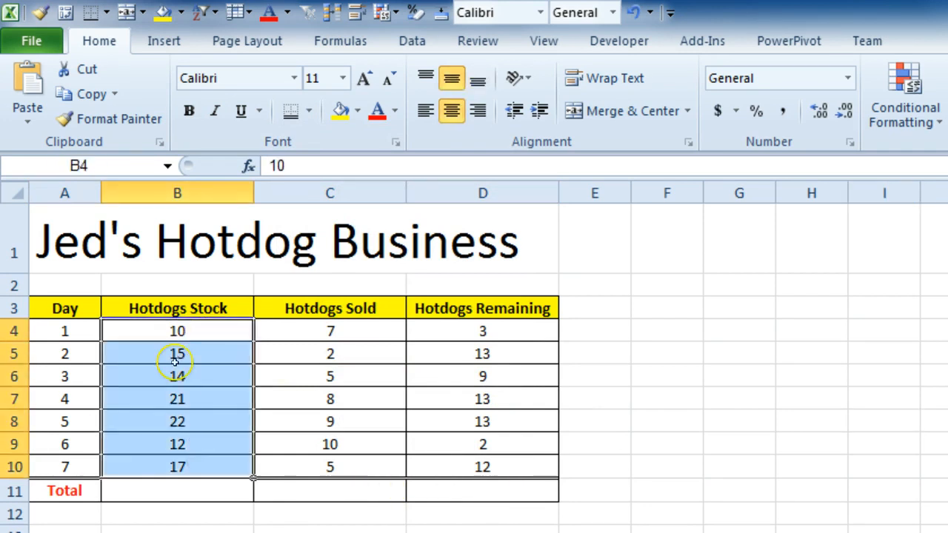
pyautogui.moveTo(180, 328); pyautogui.dragTo(435, 476)
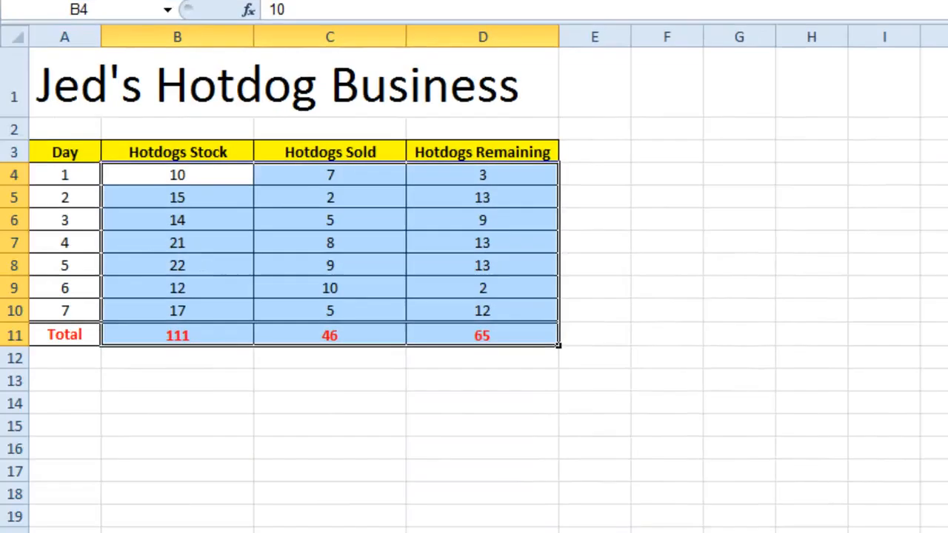
pyautogui.click(330, 532)
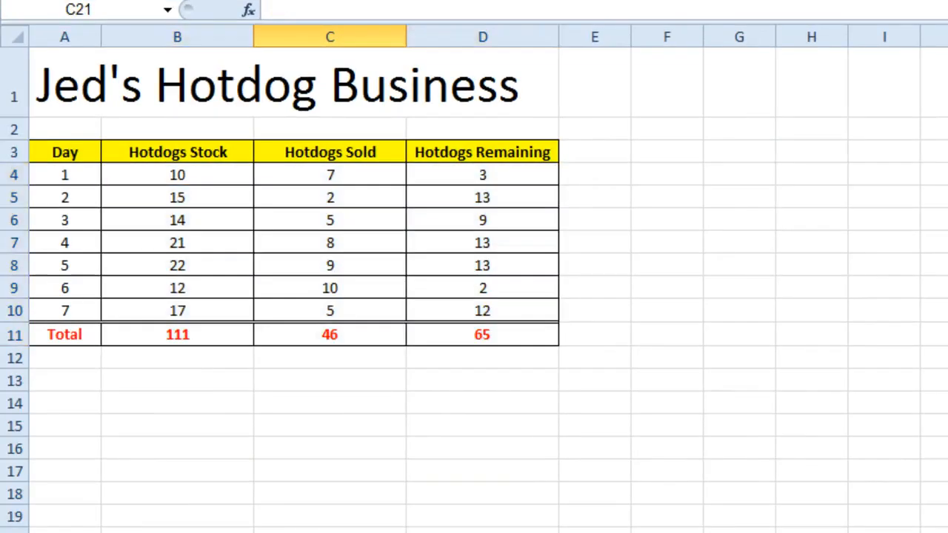
# - Examine the SUM formula in B11 and the Hotdogs Stock values it adds up
pyautogui.moveTo(198, 333); pyautogui.dragTo(425, 330)
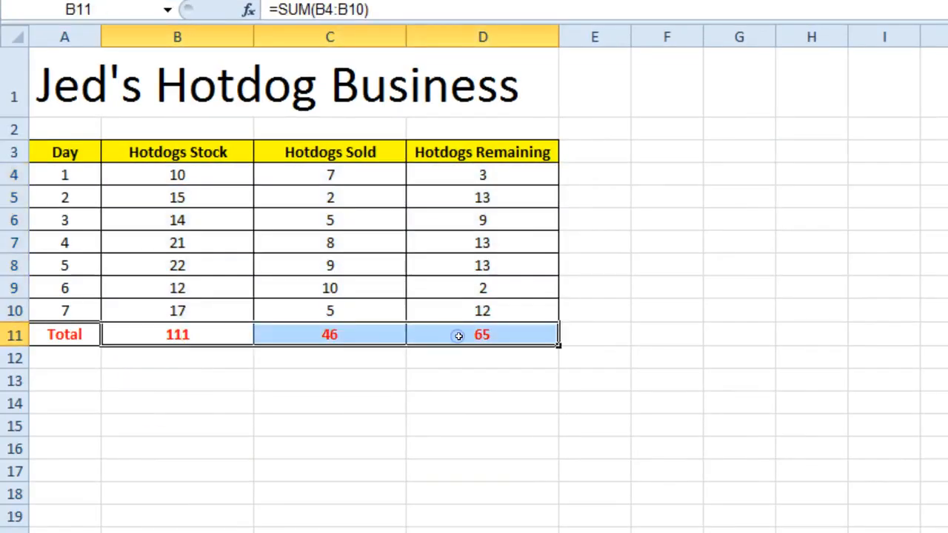
pyautogui.doubleClick(155, 335)
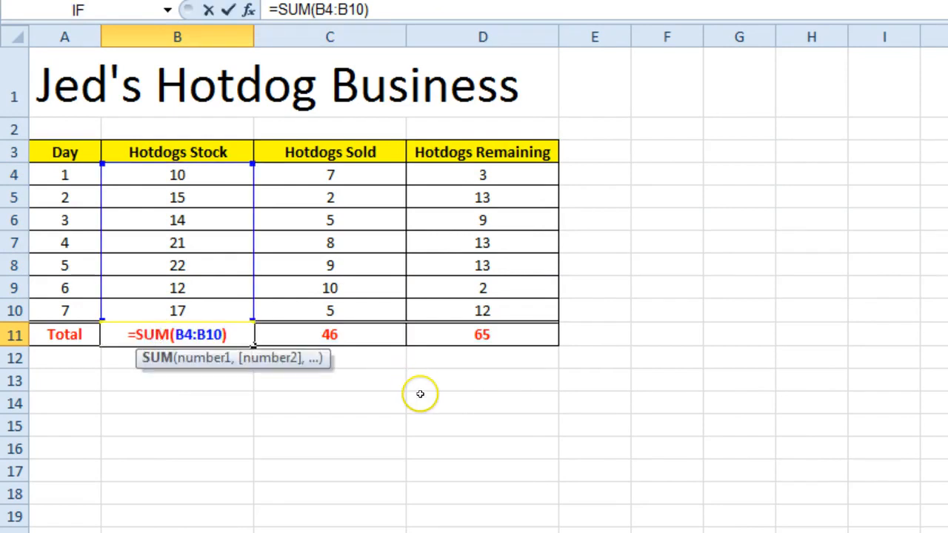
pyautogui.press('Escape')
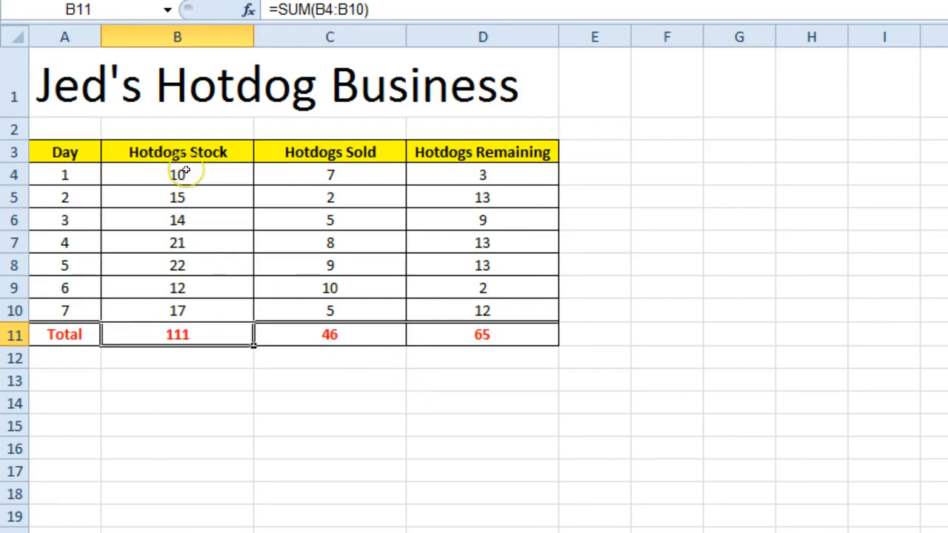
pyautogui.click(216, 173)
pyautogui.click(215, 195)
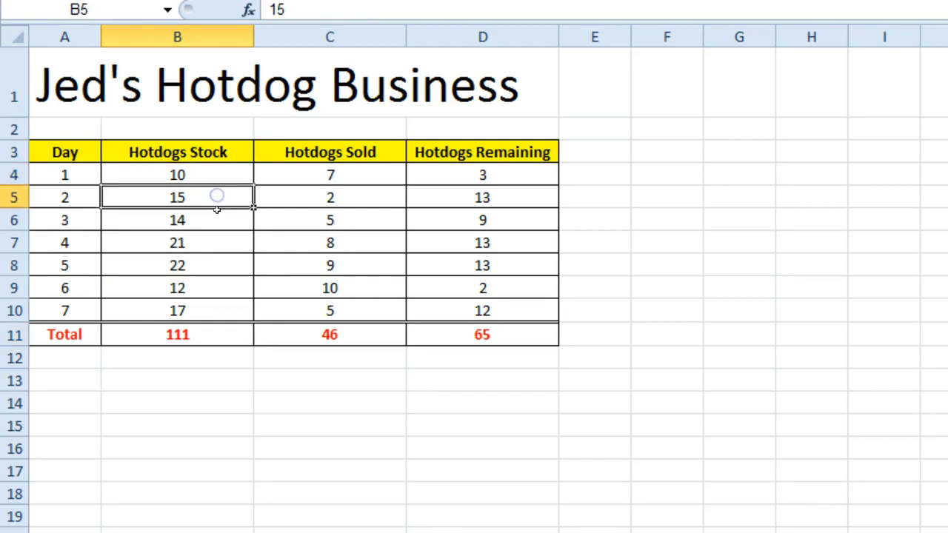
pyautogui.click(217, 212)
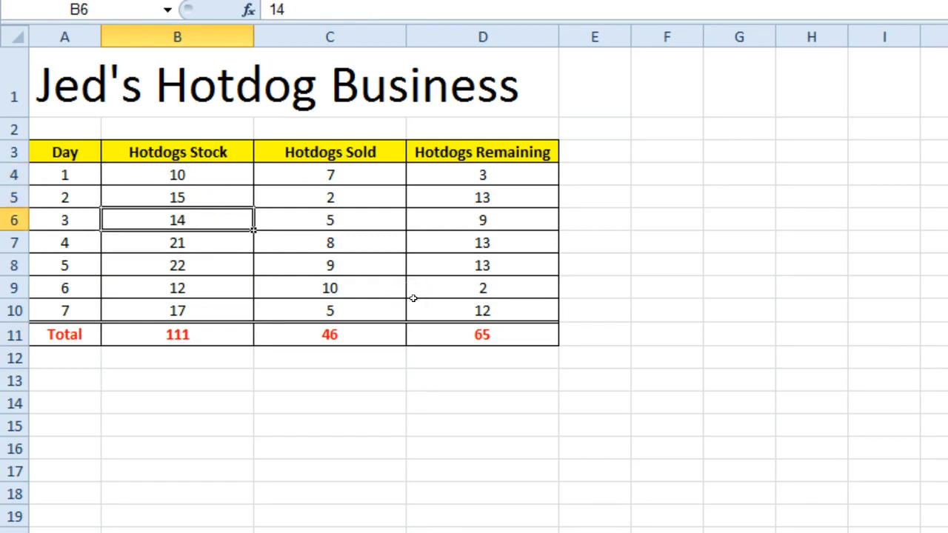